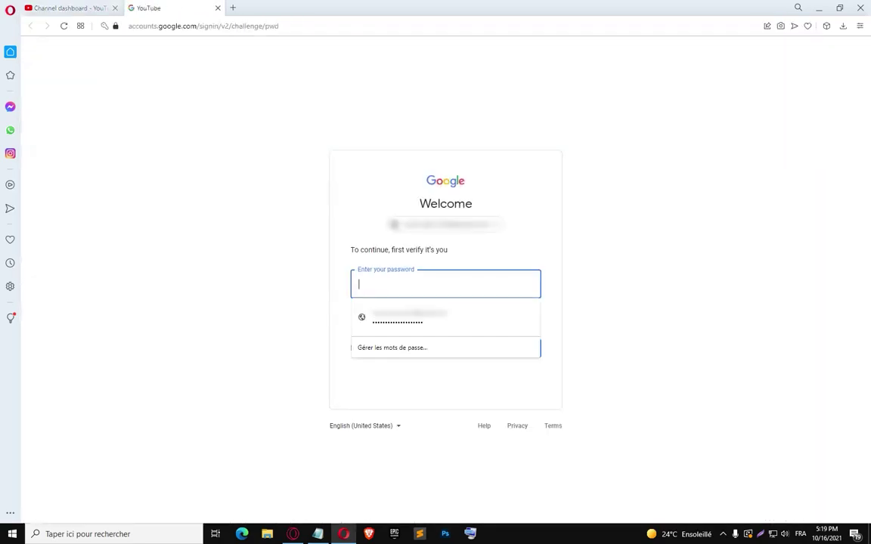
- Autofill the saved password and submit it for Google's identity check
key("Down")
key("Return")
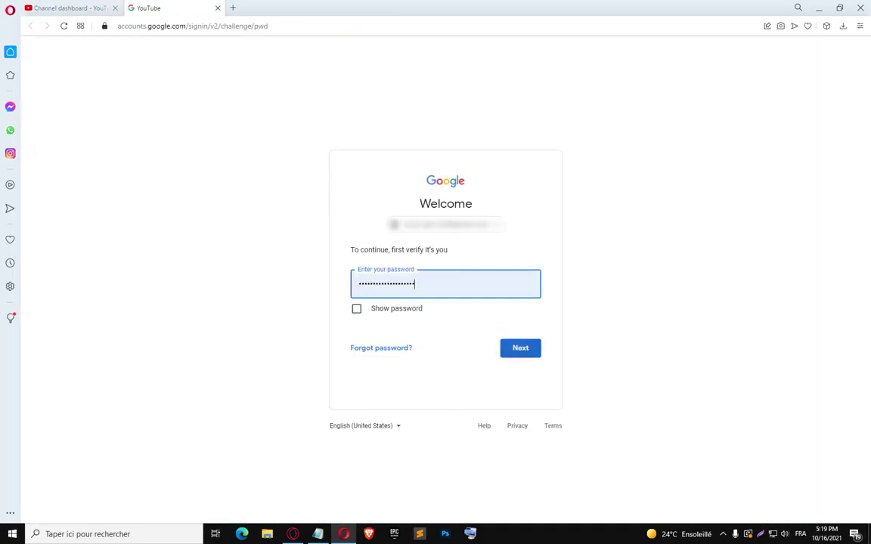
key("Return")
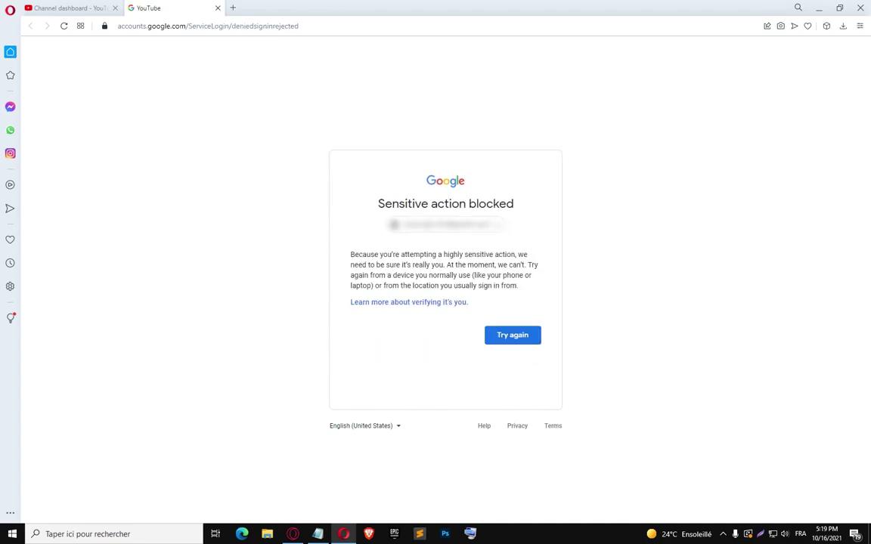
left_click_drag(377, 203, 384, 203)
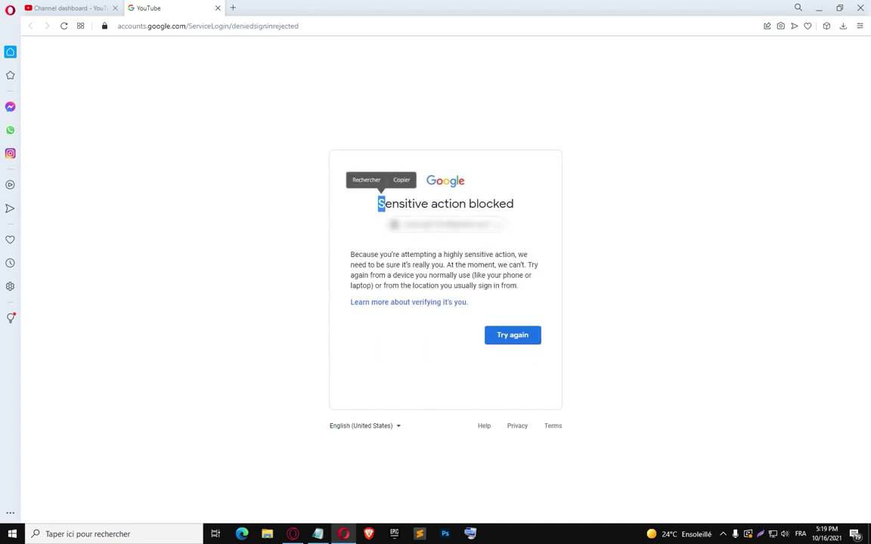
left_click(384, 203)
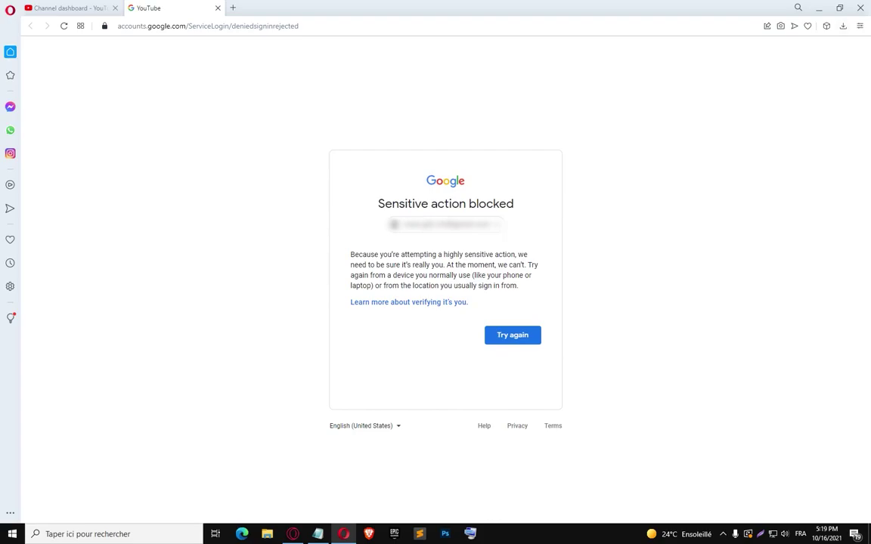
- Clear Opera's browsing history, cookies and cached files for all time, then close settings
key("ctrl+h")
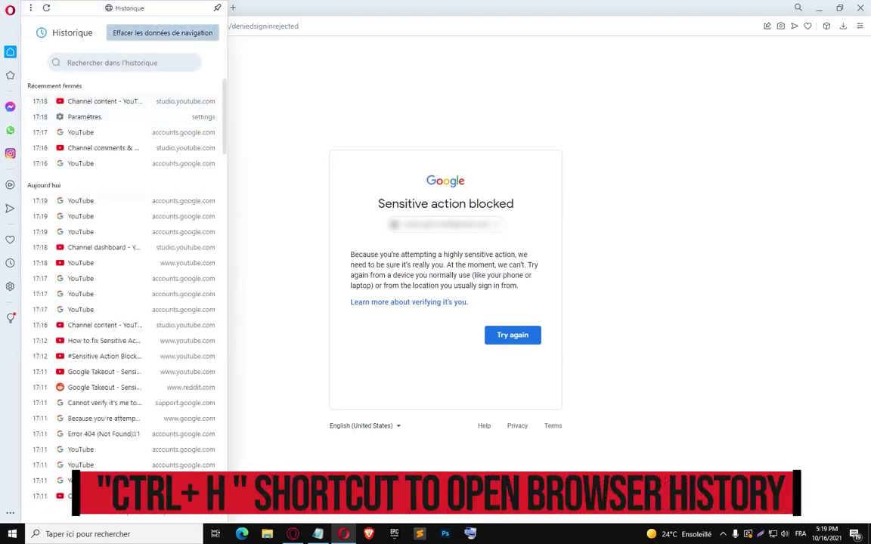
key("ctrl+shift+Delete")
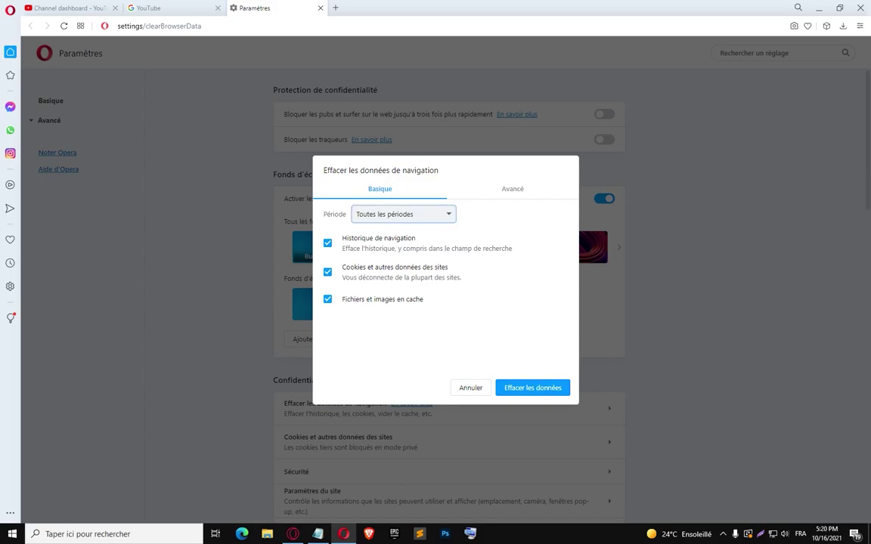
key("Return")
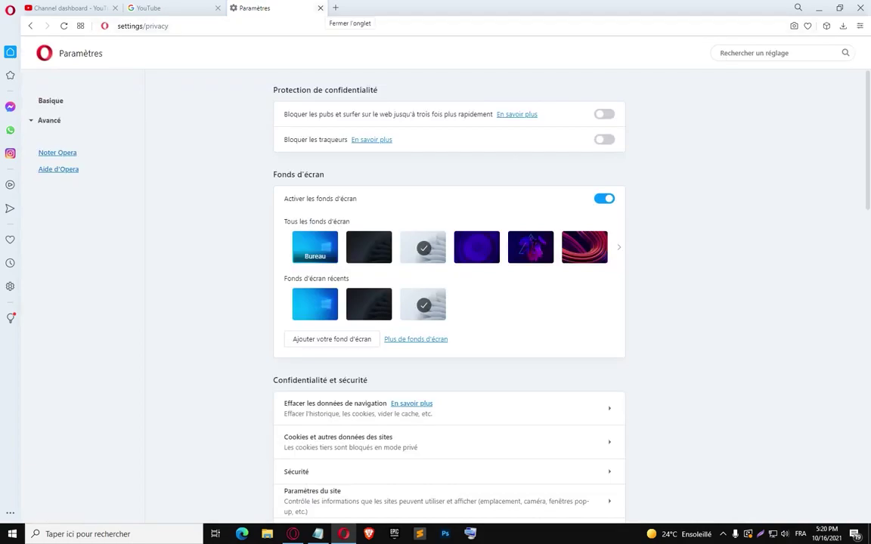
left_click(319, 8)
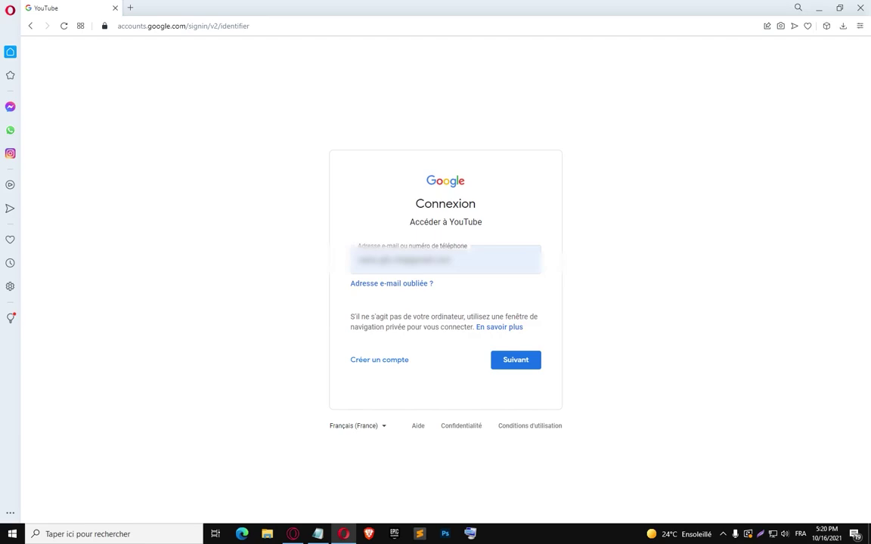
- Submit the account email and password, then approve the 2-Step prompt on the phone
key("Return")
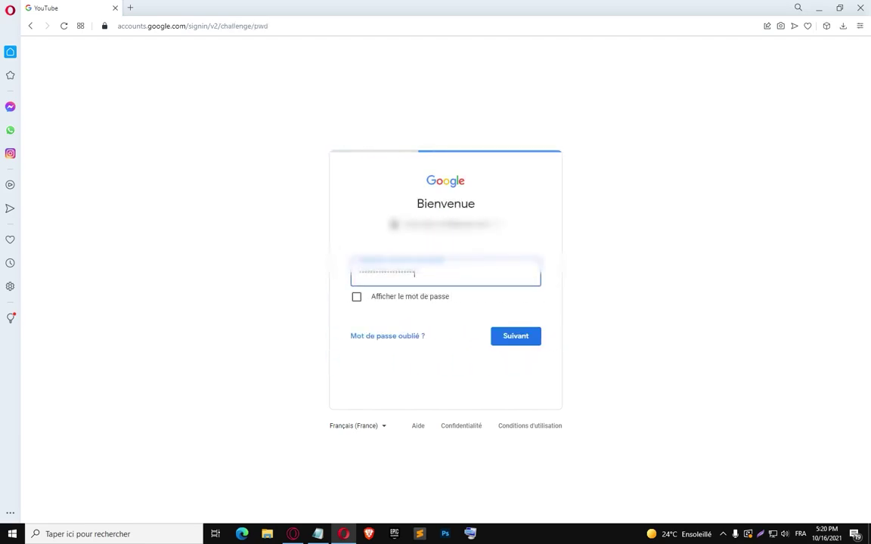
key("Return")
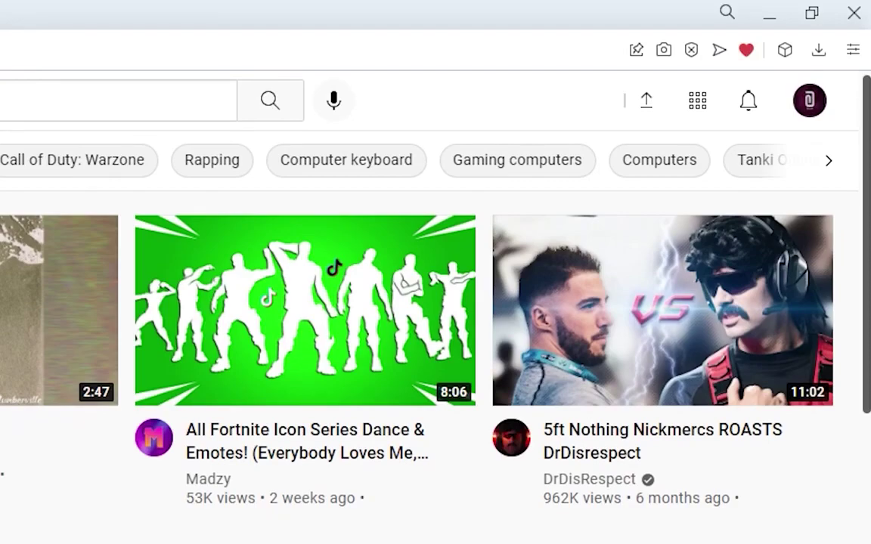
- Open YouTube Studio from the avatar's account menu
left_click(809, 101)
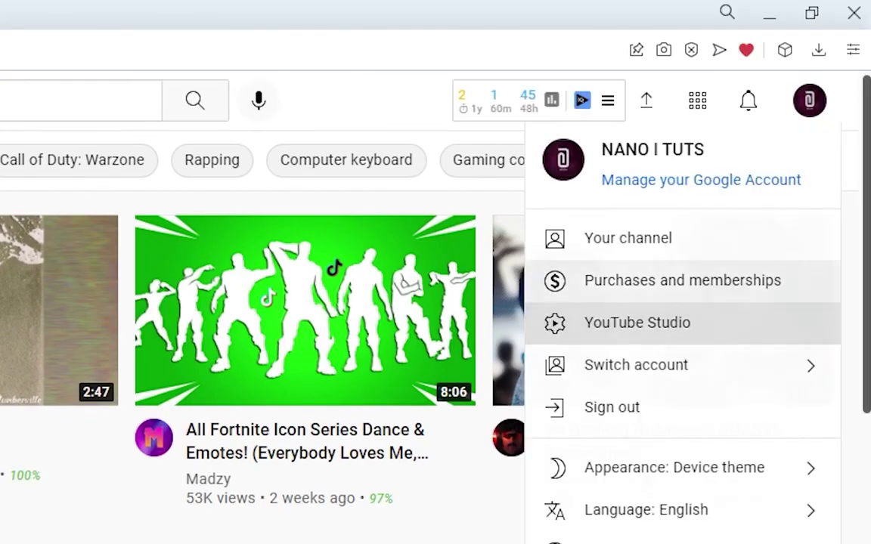
left_click(637, 322)
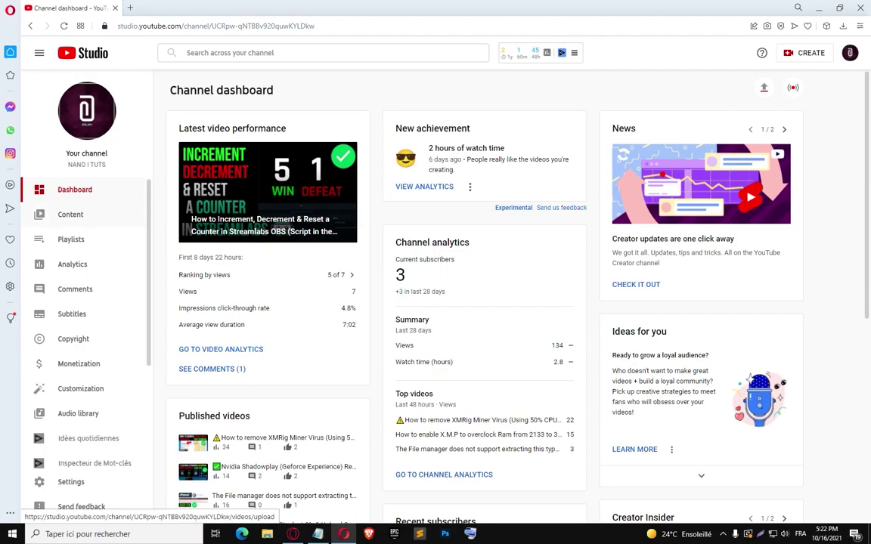
left_click(70, 214)
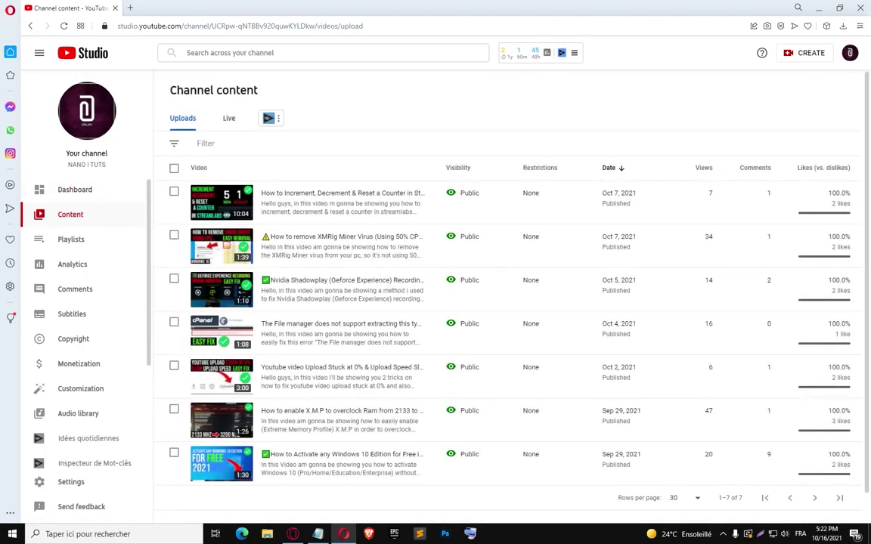
scroll(492, 261, "down", 1)
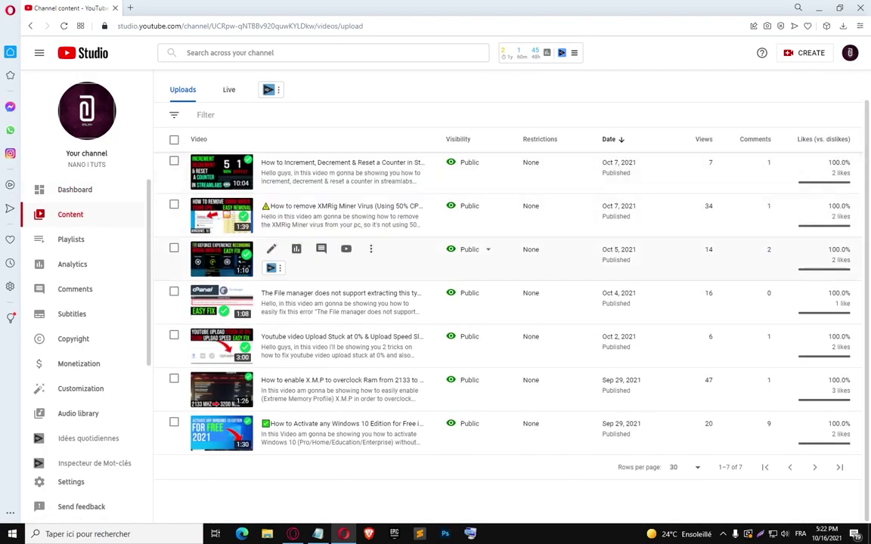
scroll(227, 257, "up", 1)
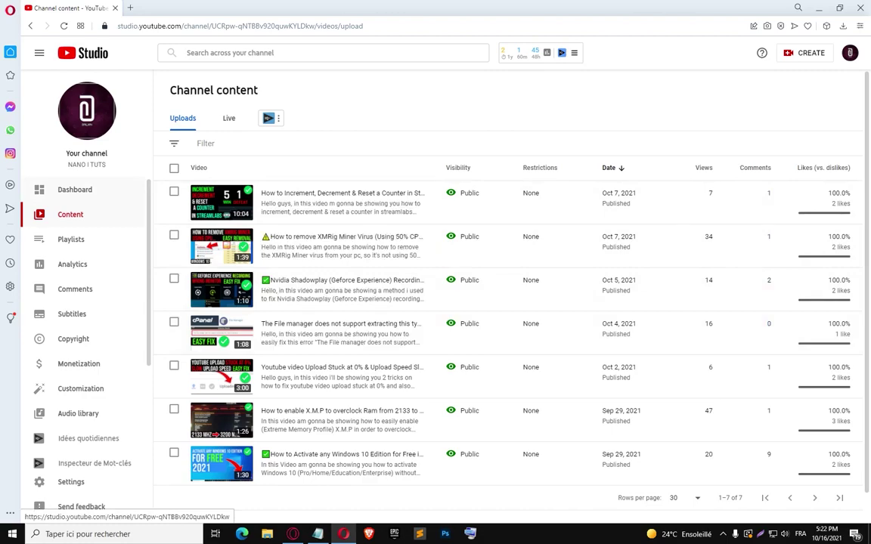
left_click(75, 190)
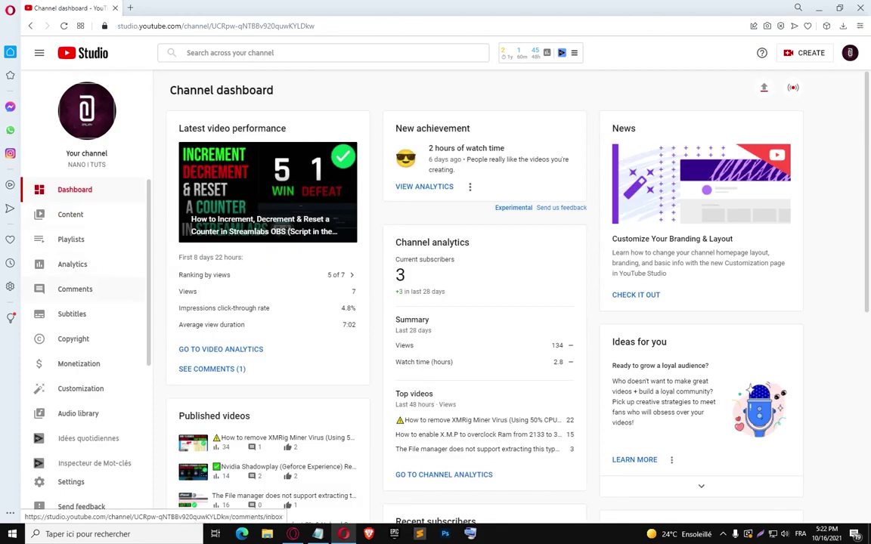
- Review Comments, return to Dashboard, then open the Content list of seven uploads
left_click(75, 288)
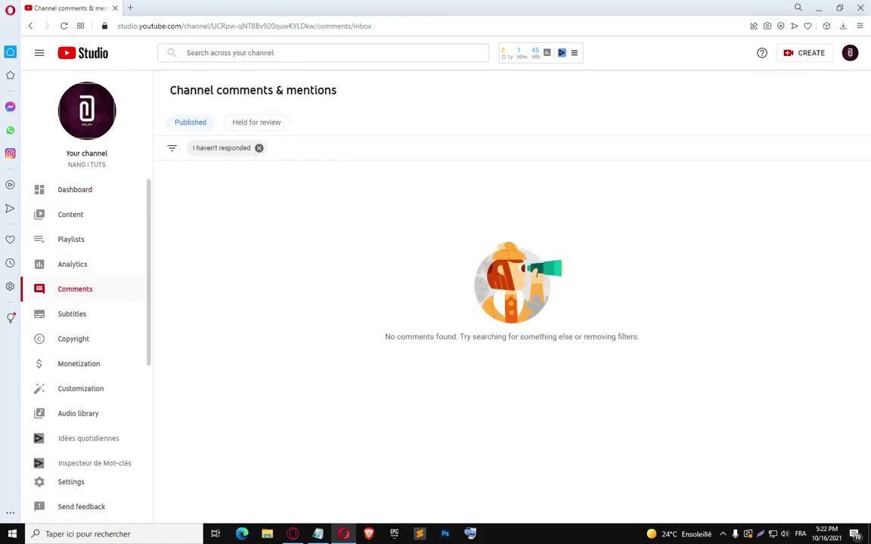
left_click(75, 190)
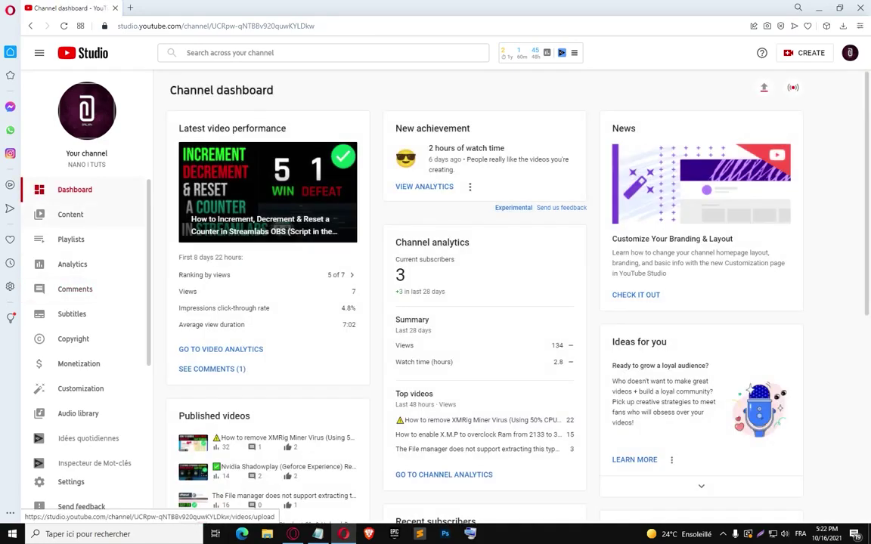
left_click(70, 214)
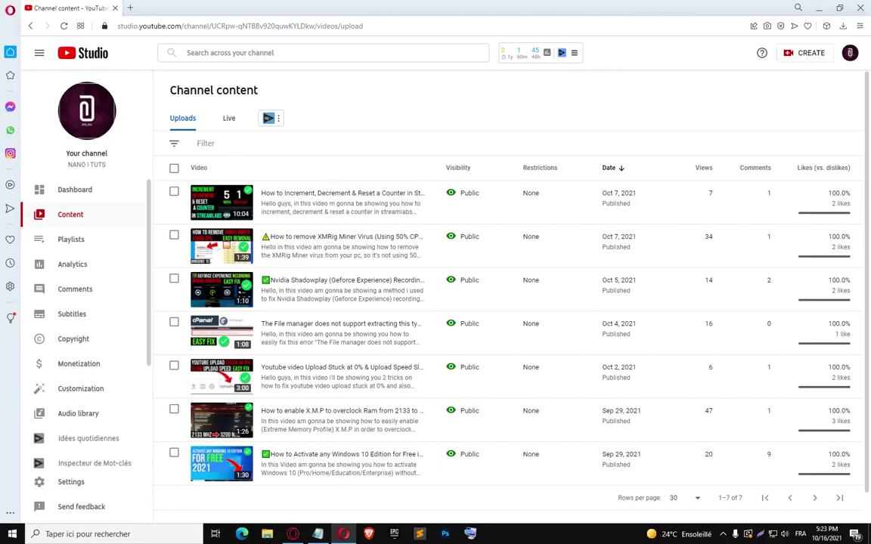
- Via the account menu, reach Google Account Security and open 2-Step Verification settings
left_click(850, 52)
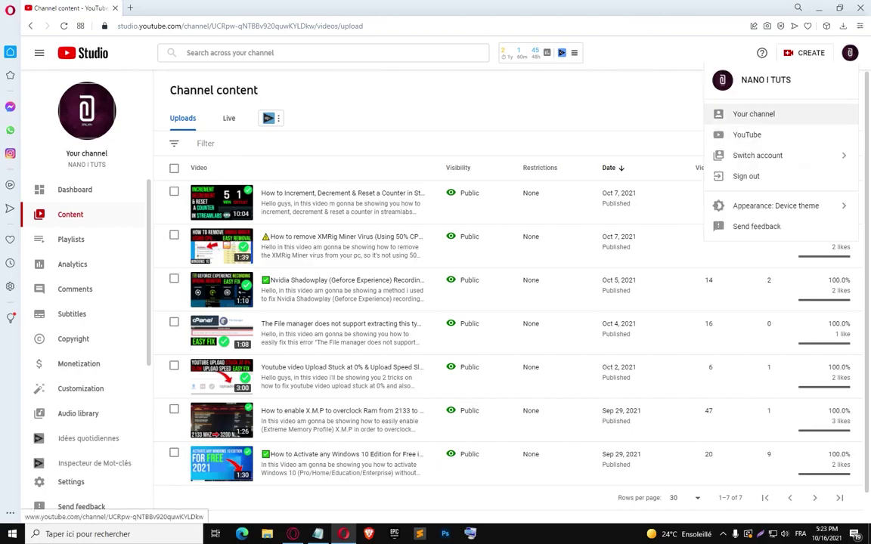
left_click(737, 115)
left_click(839, 51)
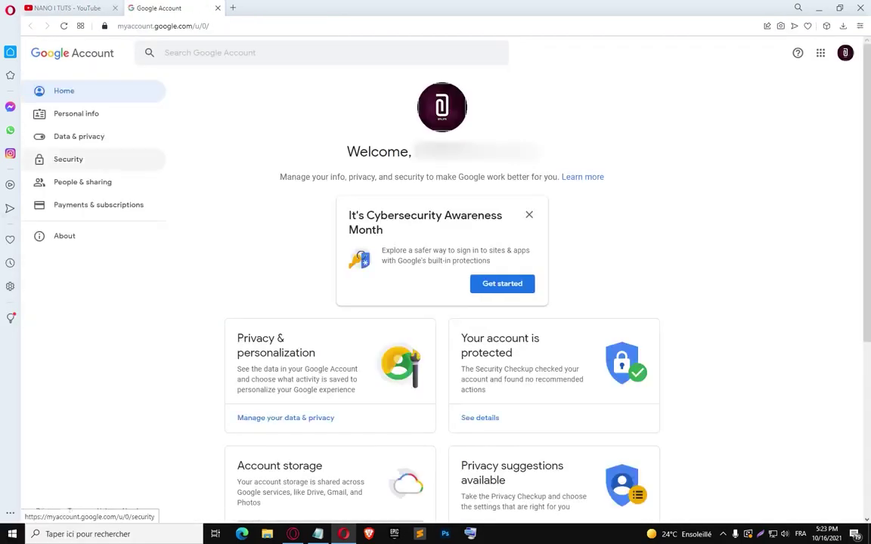
left_click(68, 159)
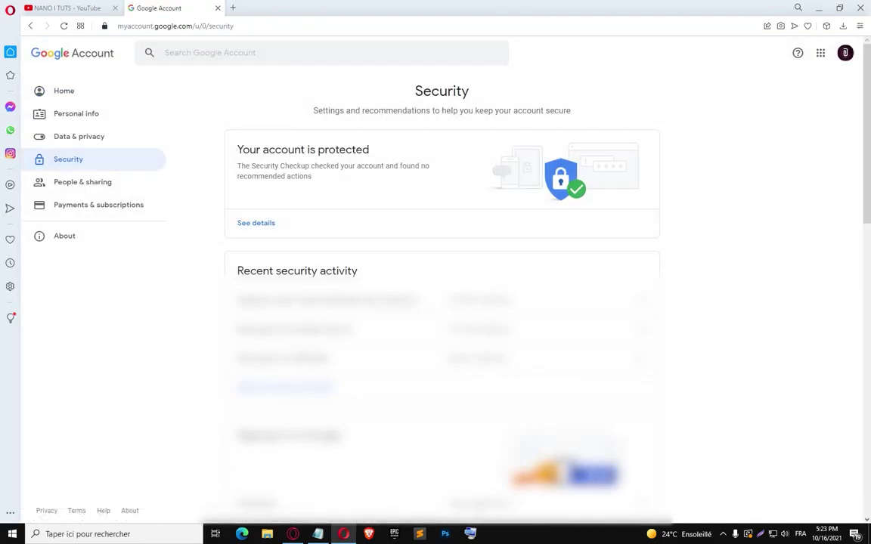
scroll(441, 302, "down", 3)
scroll(441, 303, "down", 2)
scroll(442, 302, "down", 2)
scroll(442, 303, "up", 2)
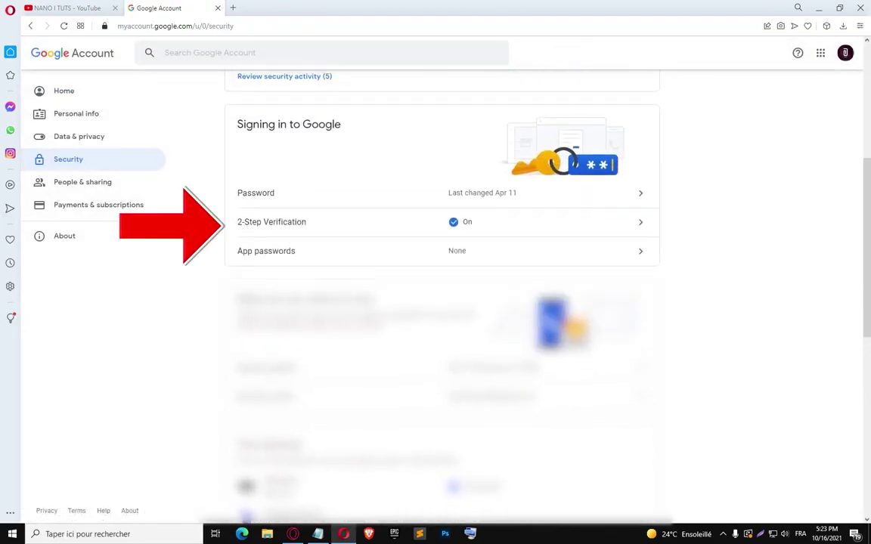
left_click(271, 221)
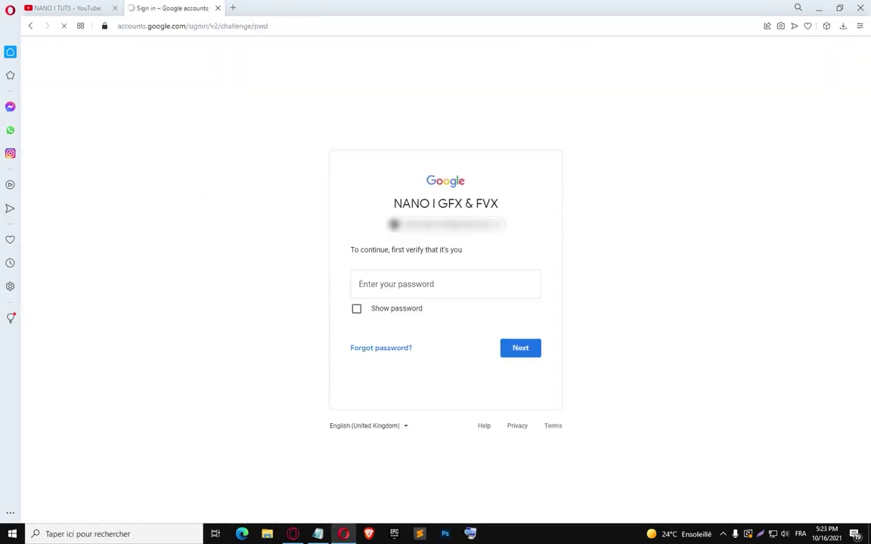